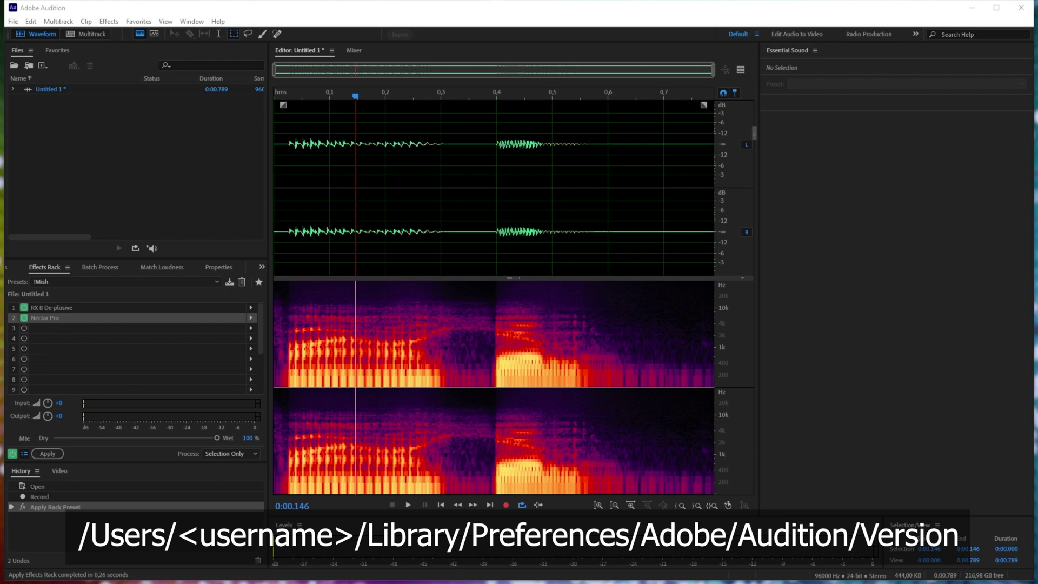
Run %AppData% from the Run dialog to open the Roaming folder
key(super+r)
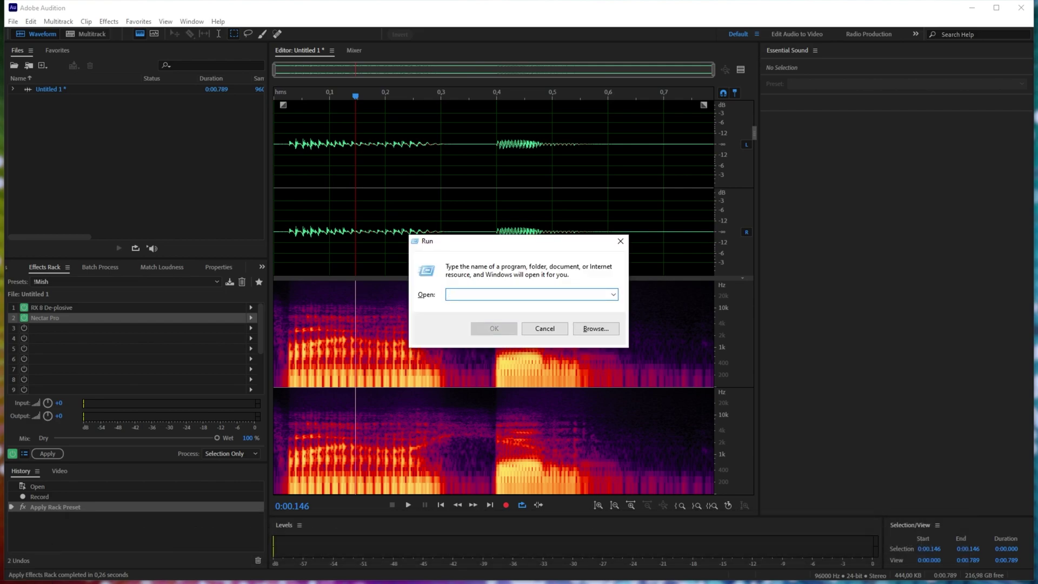
text(%AppDa)
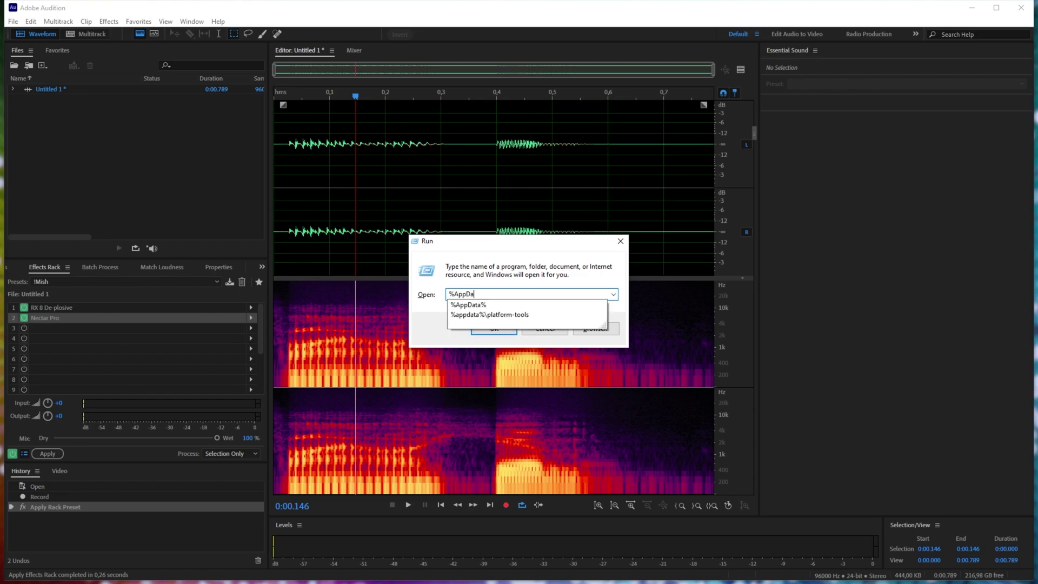
text(ta%)
key(Return)
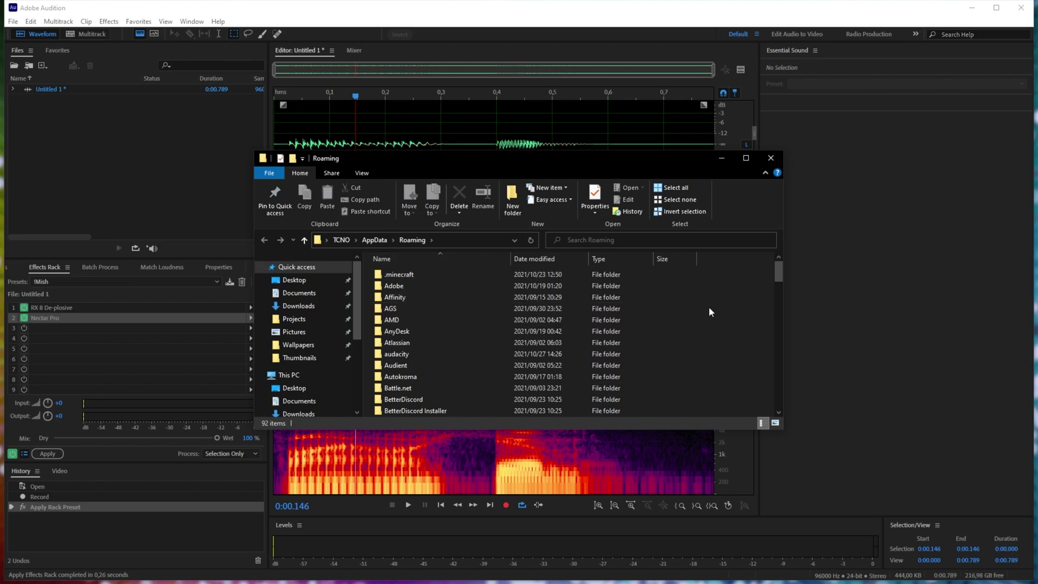
Browse into Adobe > Audition > 15.0, find it empty, and go back
click(362, 173)
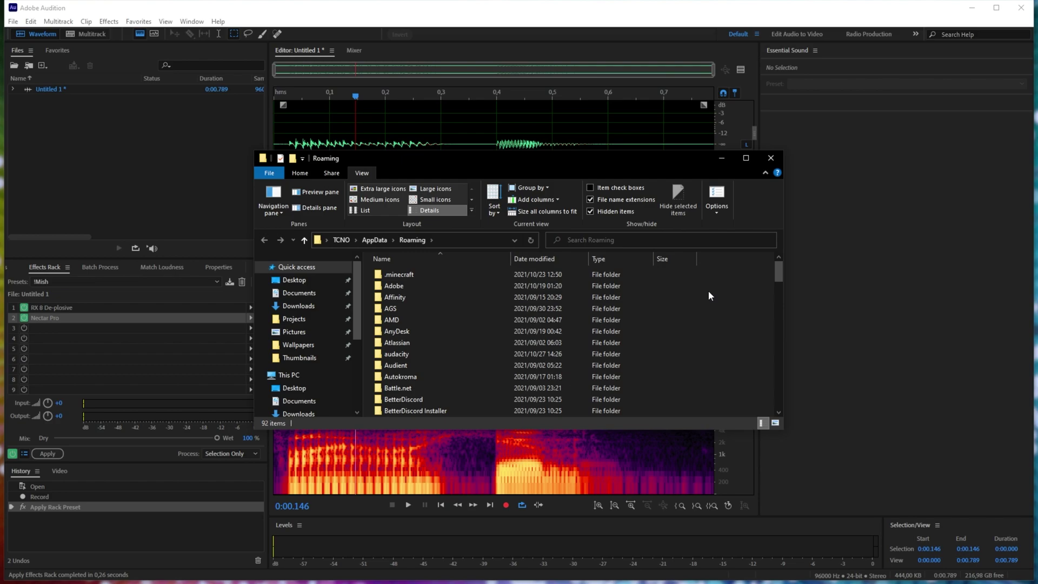
double_click(569, 286)
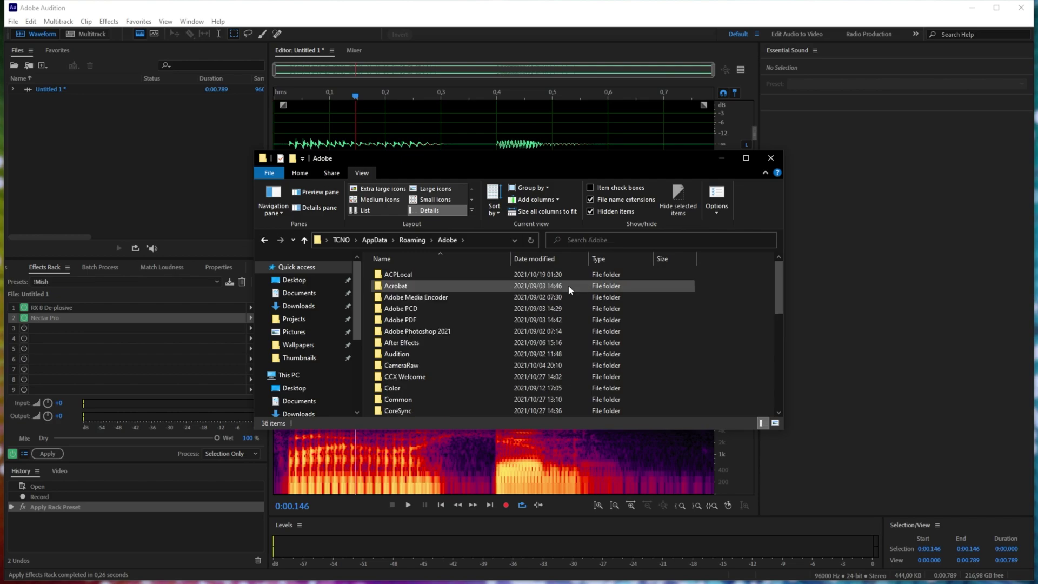
double_click(511, 354)
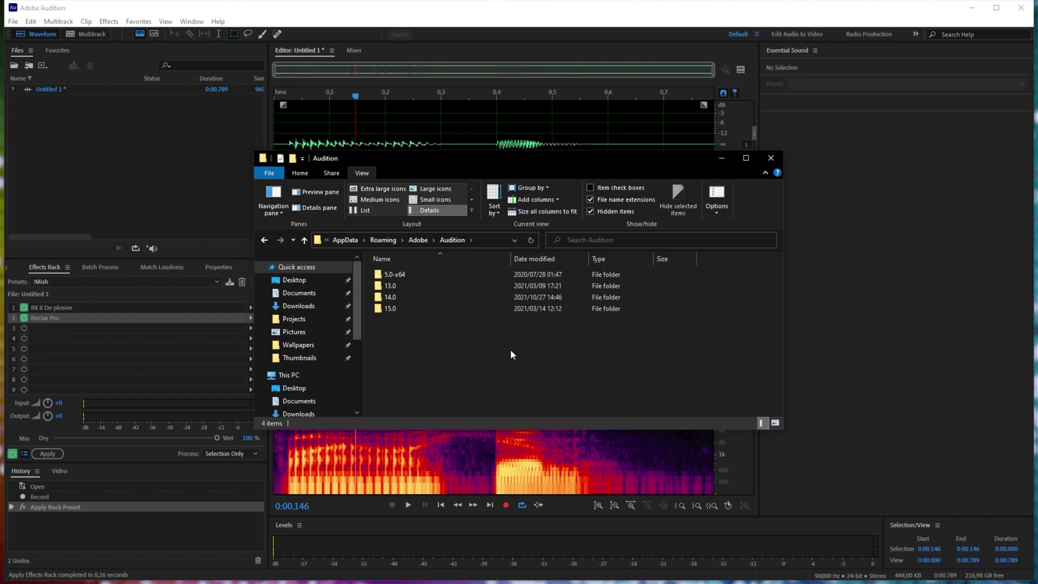
double_click(469, 310)
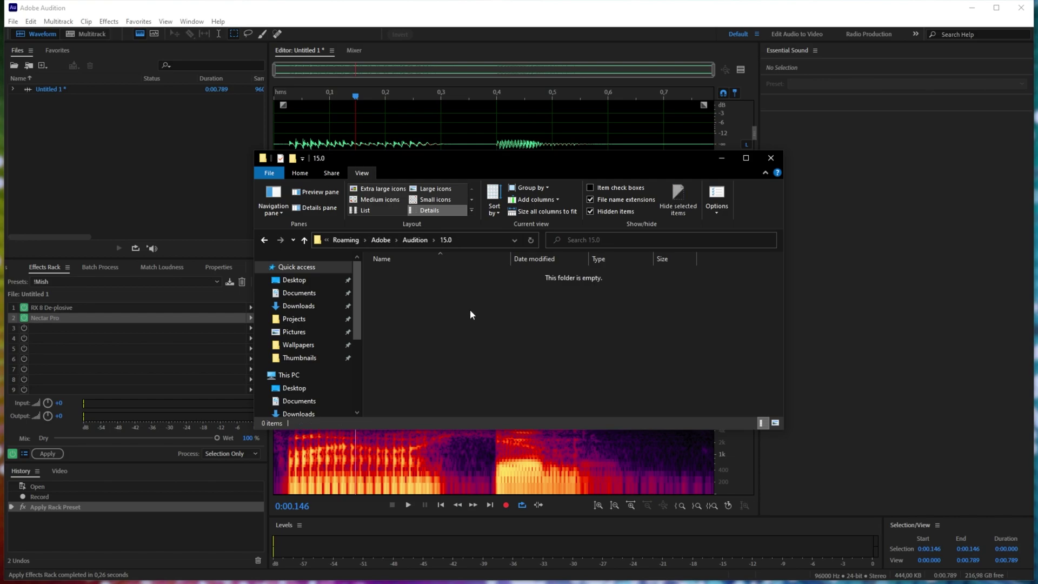
key(alt+Left)
Open 14.0 > Shortcuts and select the (Custom).xml and Current.xml files
double_click(448, 296)
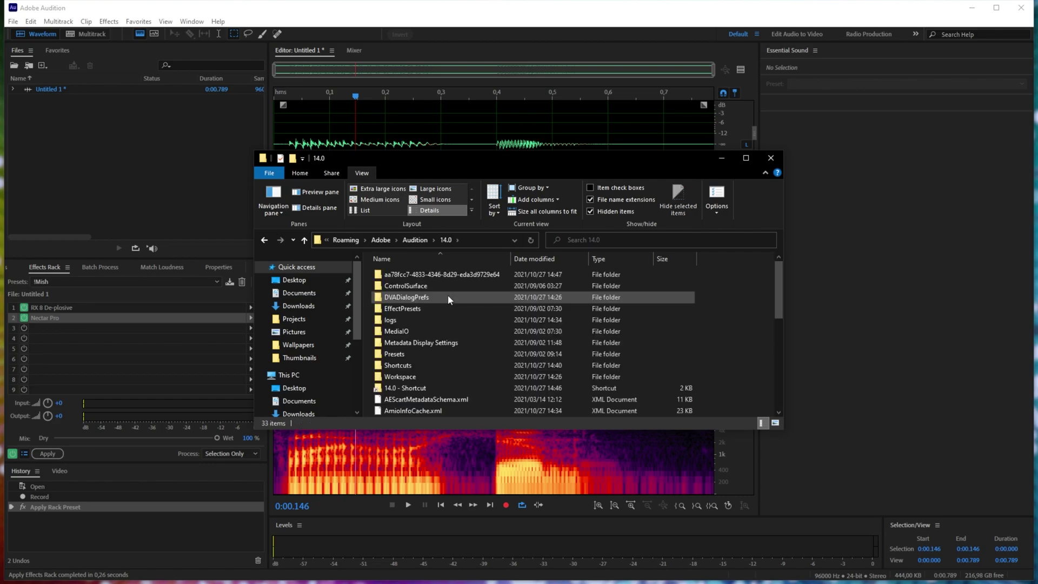
double_click(441, 364)
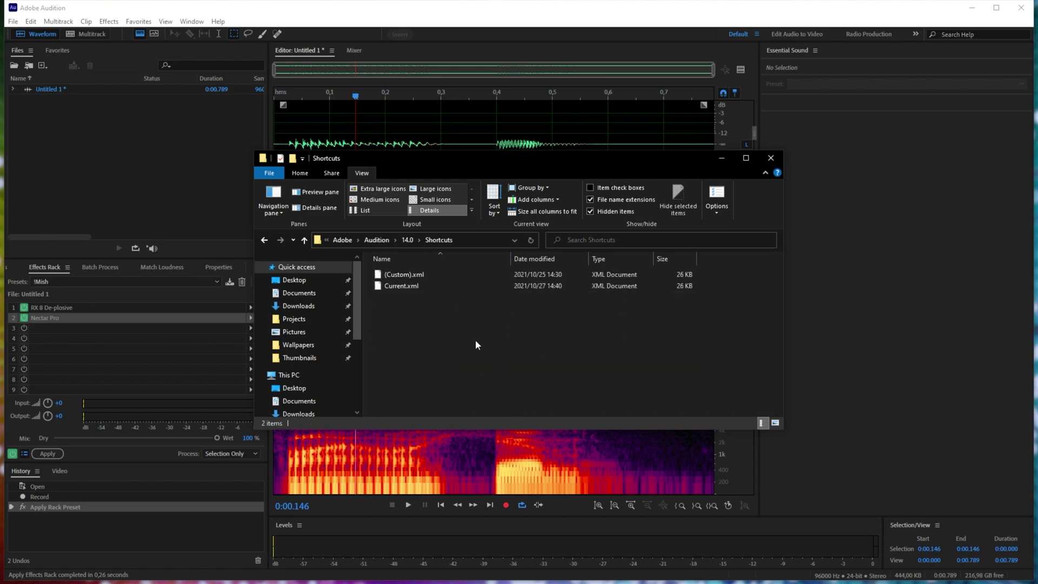
click(400, 277)
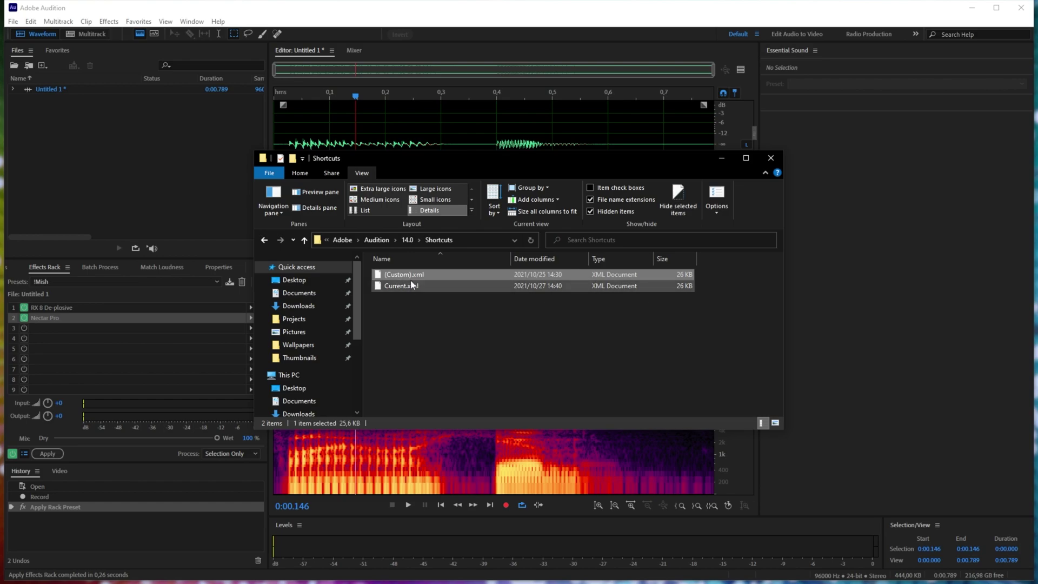
click(410, 284)
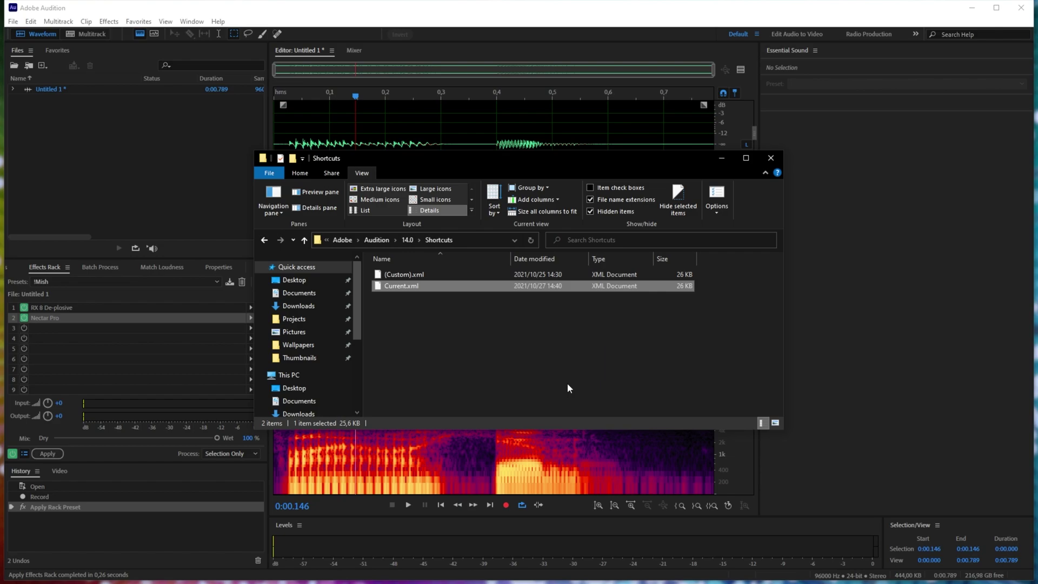
Go up to the 14.0 folder and check its full path in the address bar
key(BackSpace)
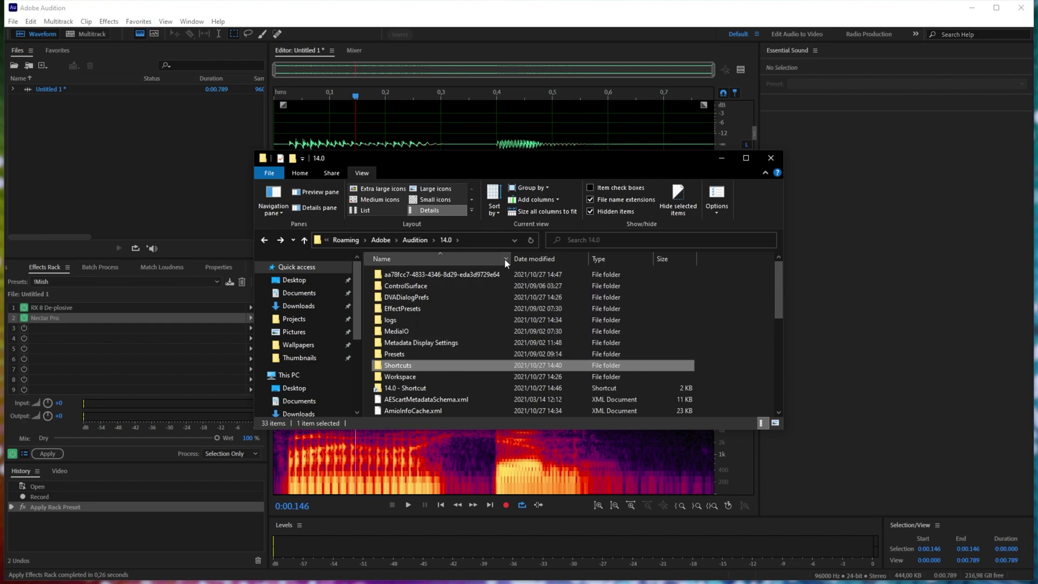
click(484, 239)
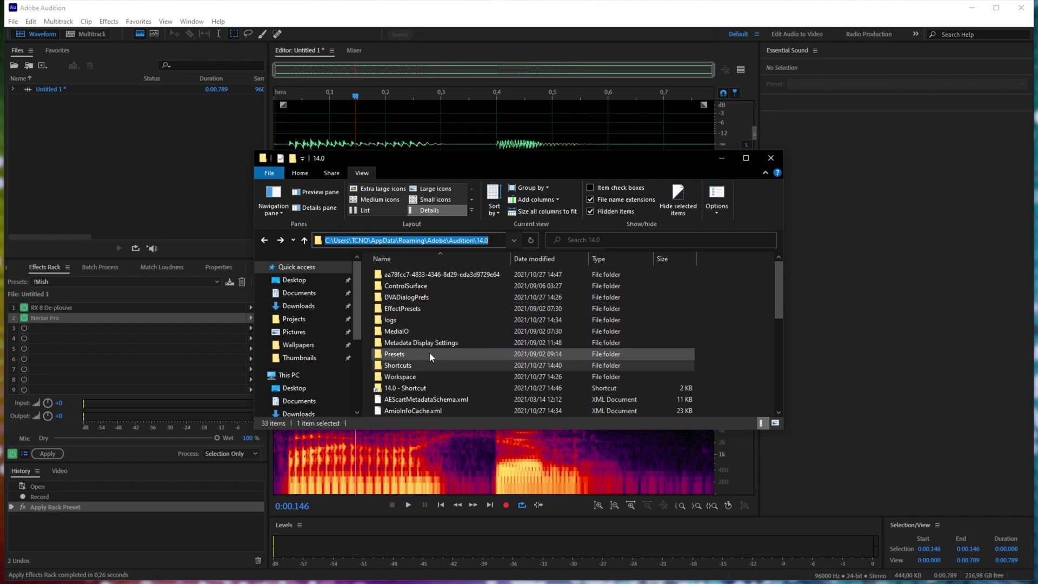
key(Escape)
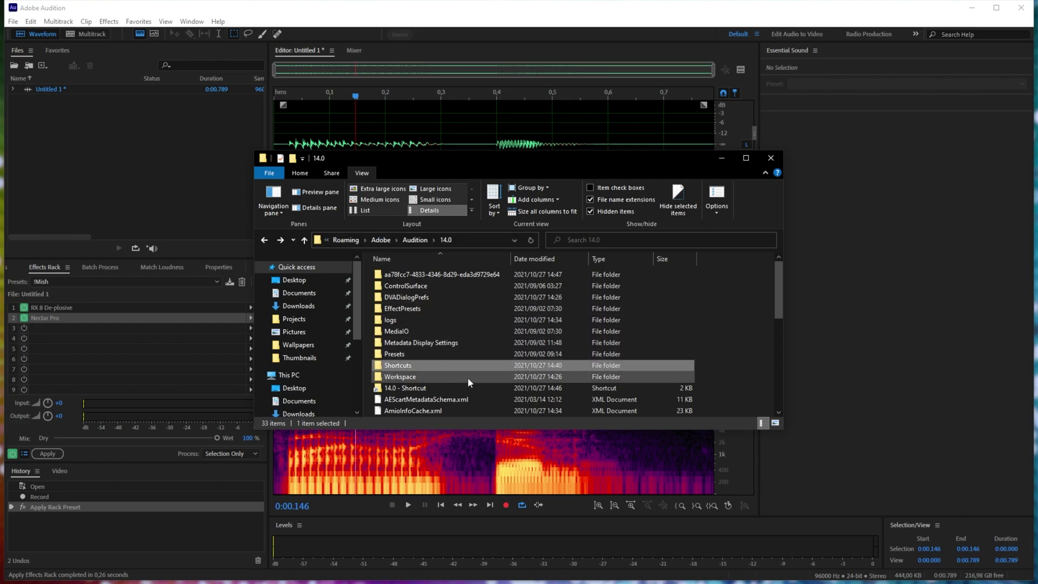
Minimise the File Explorer and Audition windows to reveal the desktop
click(720, 162)
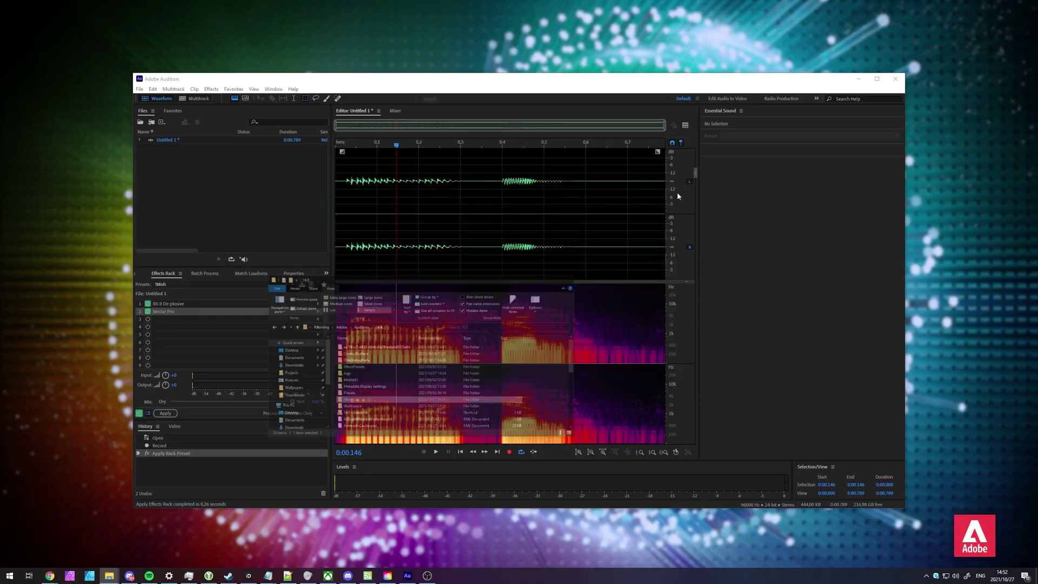
click(863, 74)
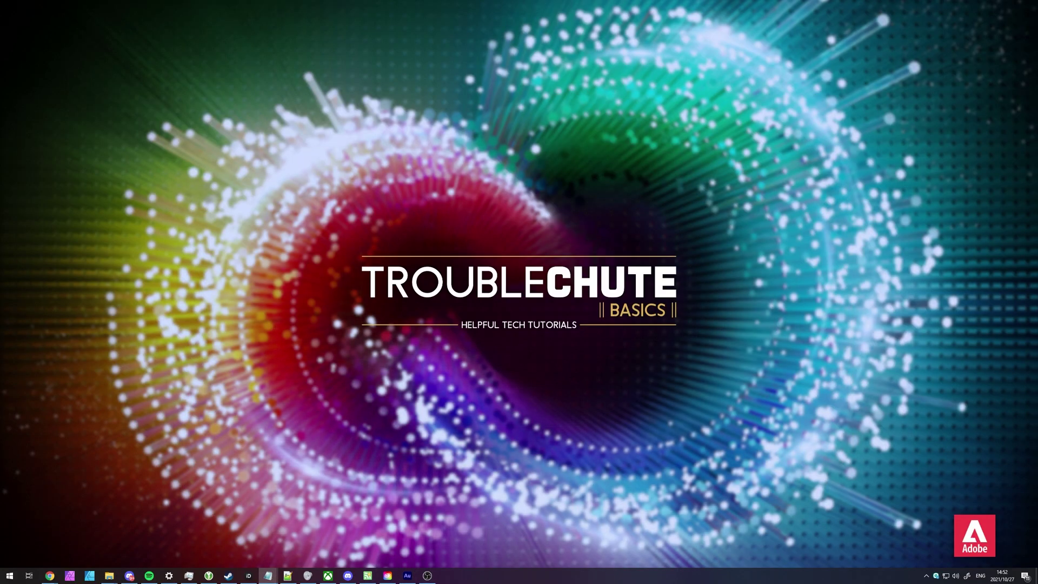